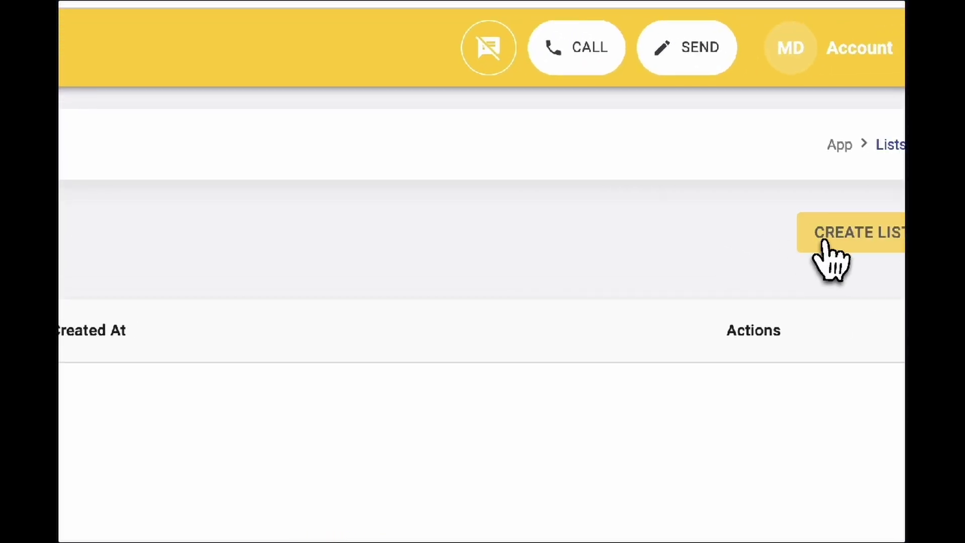
Start a new contact list and begin entering its name, 'Sale Oct'.
left_click(829, 232)
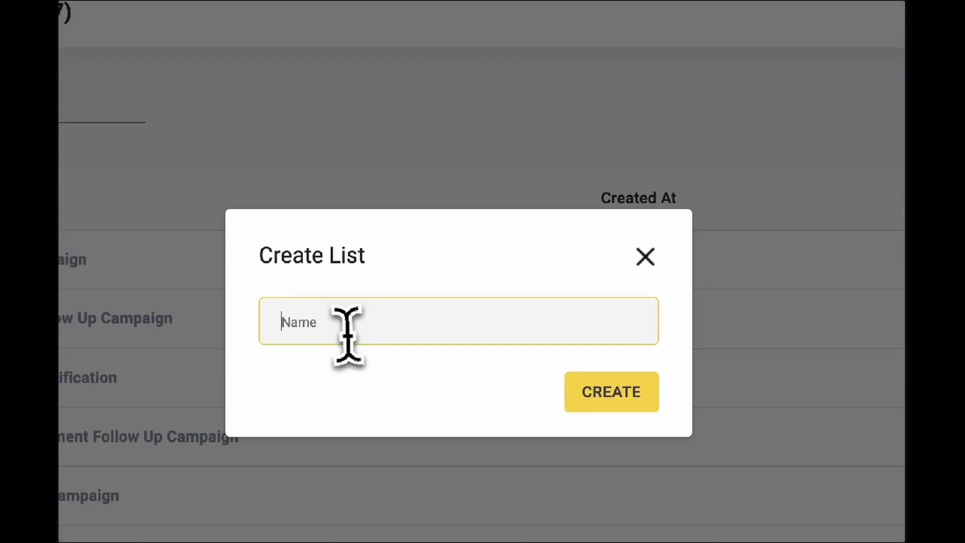
left_click(383, 323)
type("Sale")
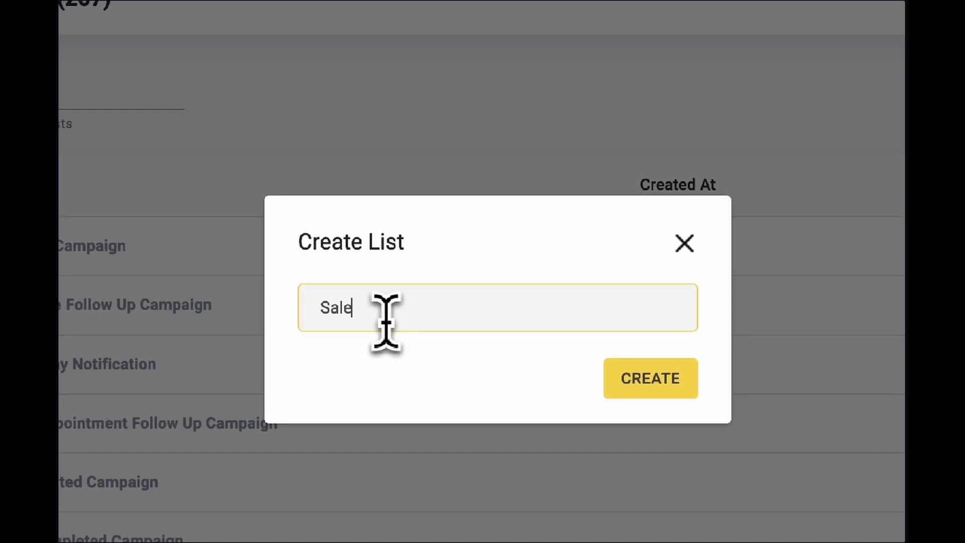
type("t")
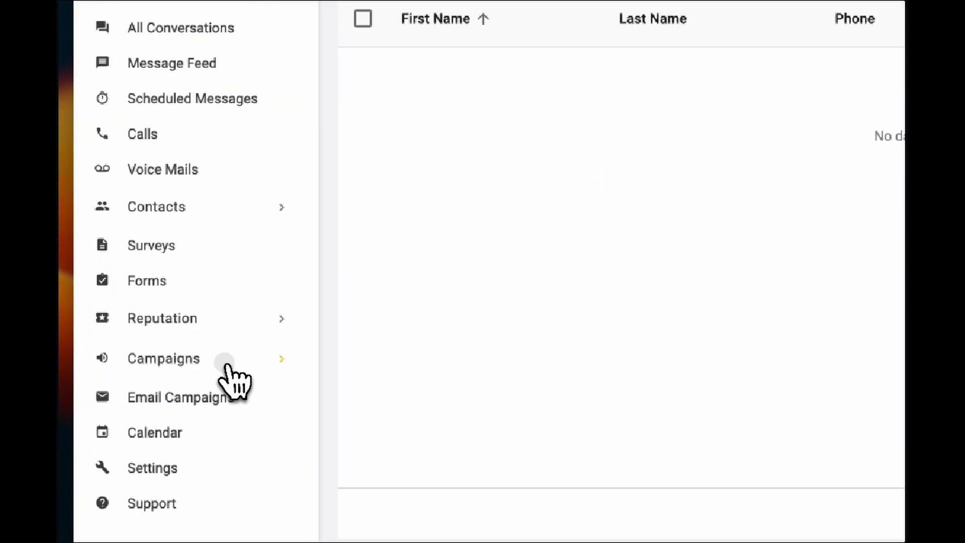
From Campaigns > Automated, start a new campaign named 'Campaign for Sales List Oct'.
left_click(123, 413)
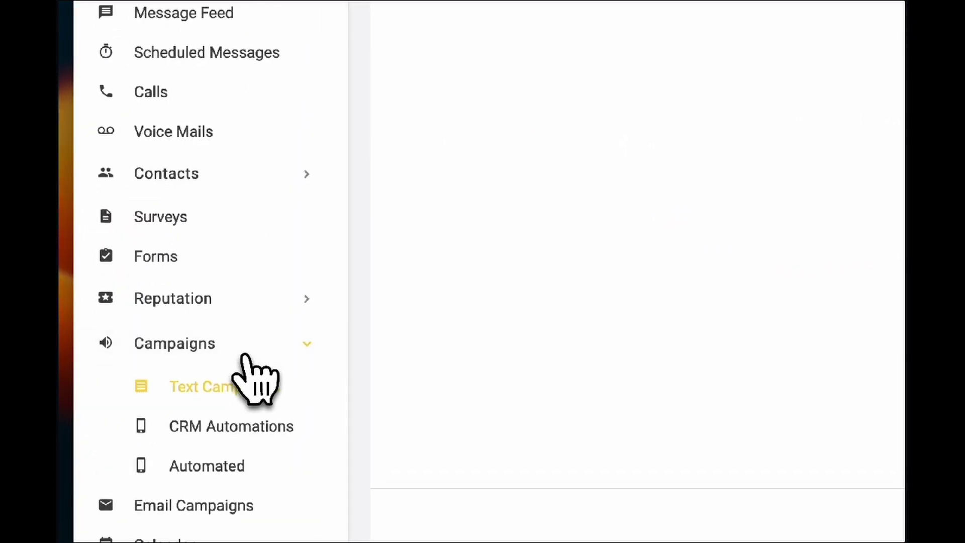
scroll(248, 381, "down", 1)
left_click(226, 329)
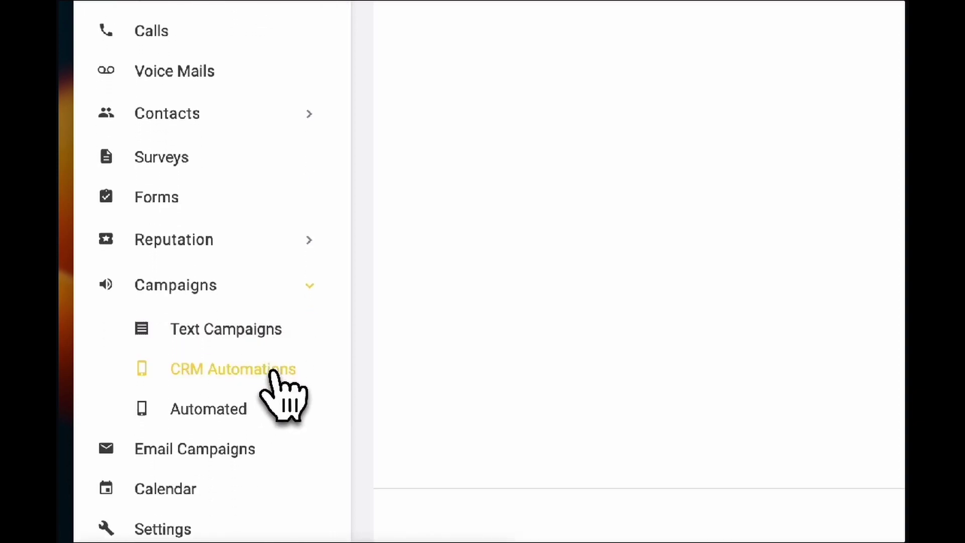
left_click(219, 409)
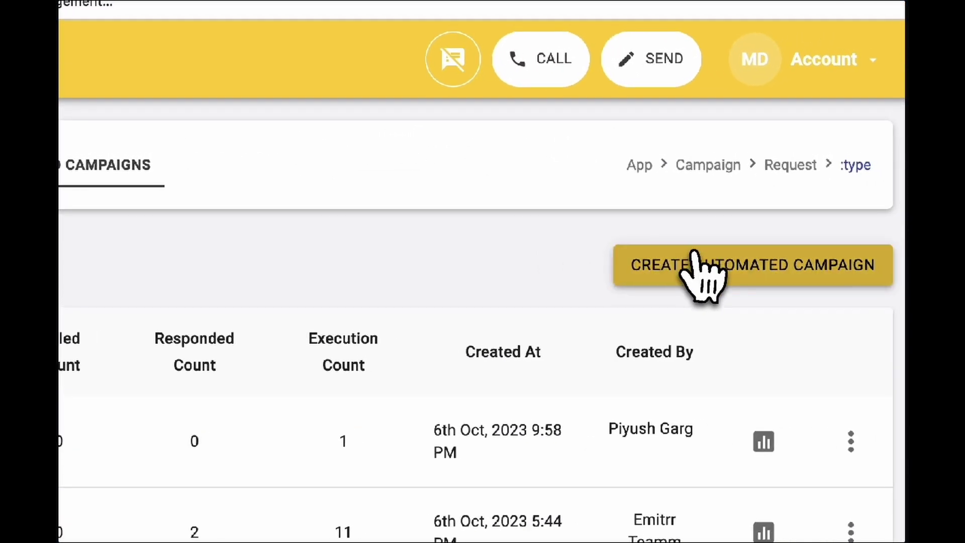
left_click(694, 267)
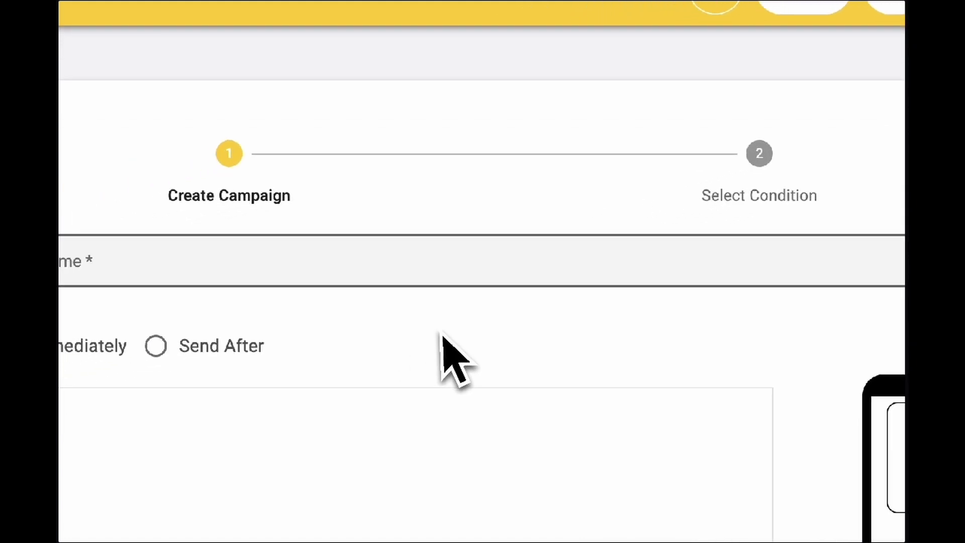
left_click(338, 241)
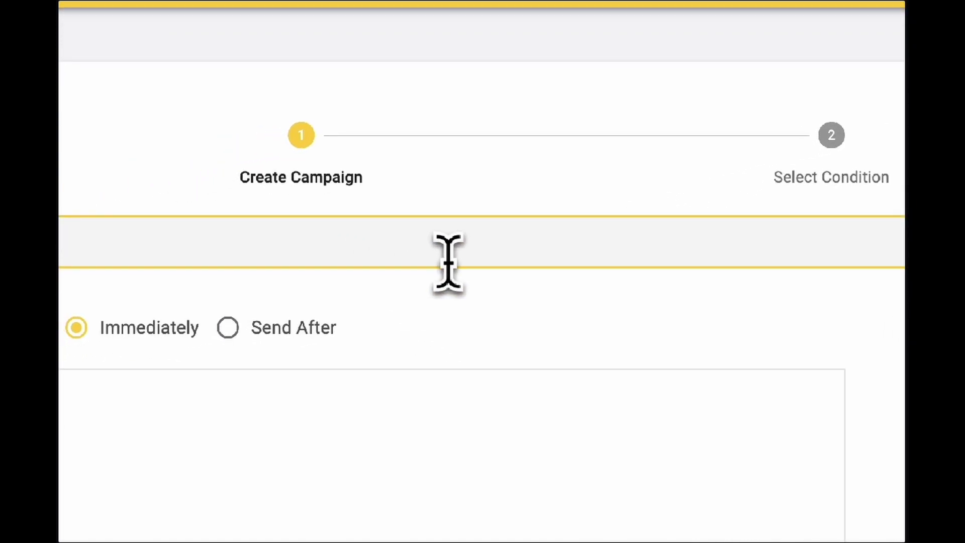
type("Campaign for Sal")
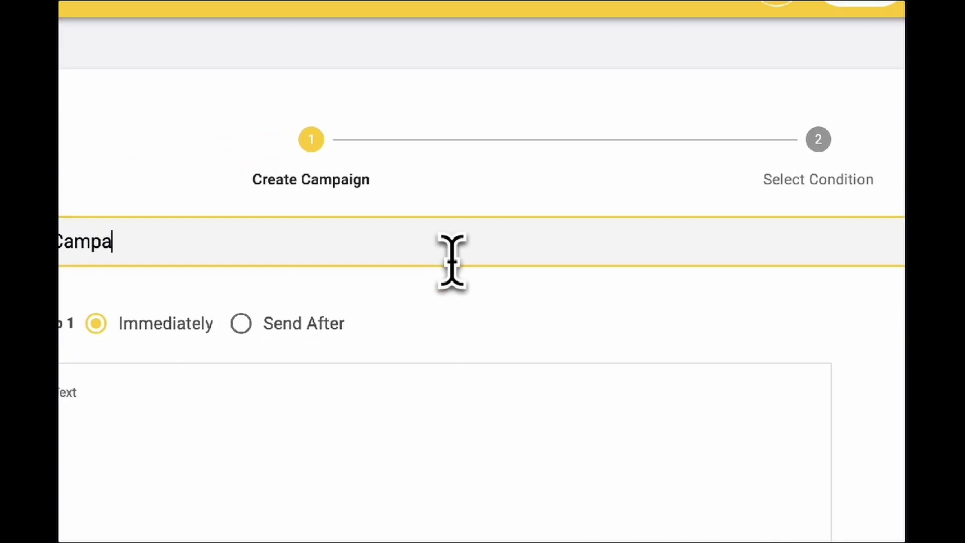
type("es")
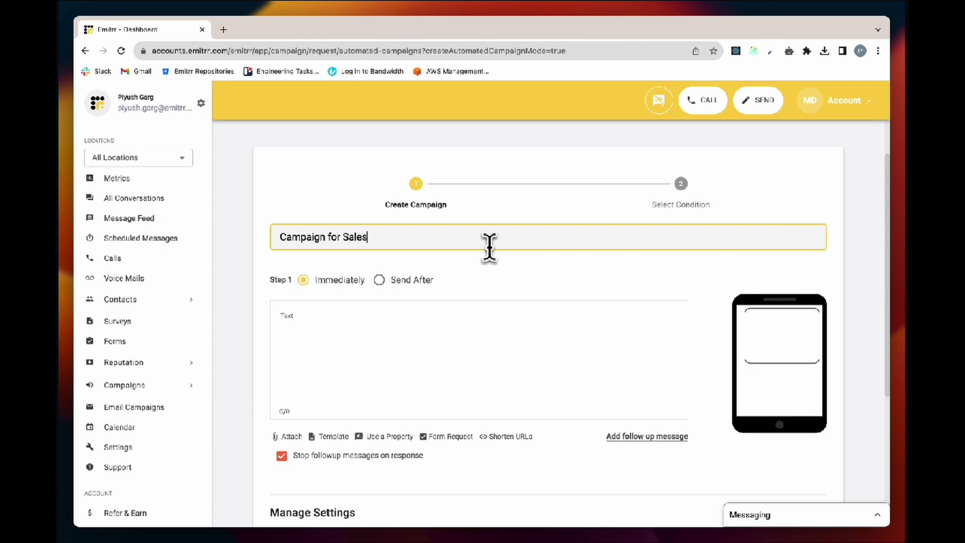
type(" List Oct")
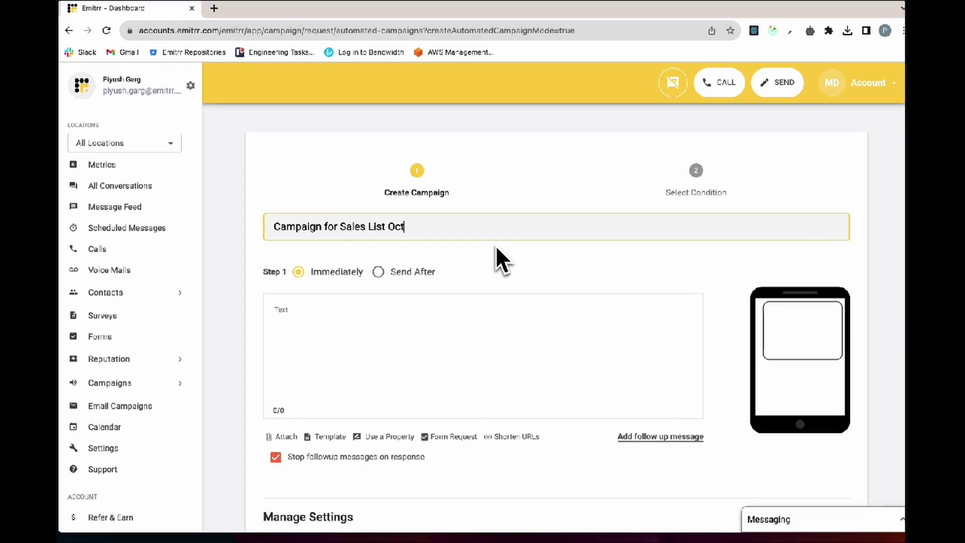
Write 'Hey {{firstName}},' and put the offer text on a new line.
left_click(482, 351)
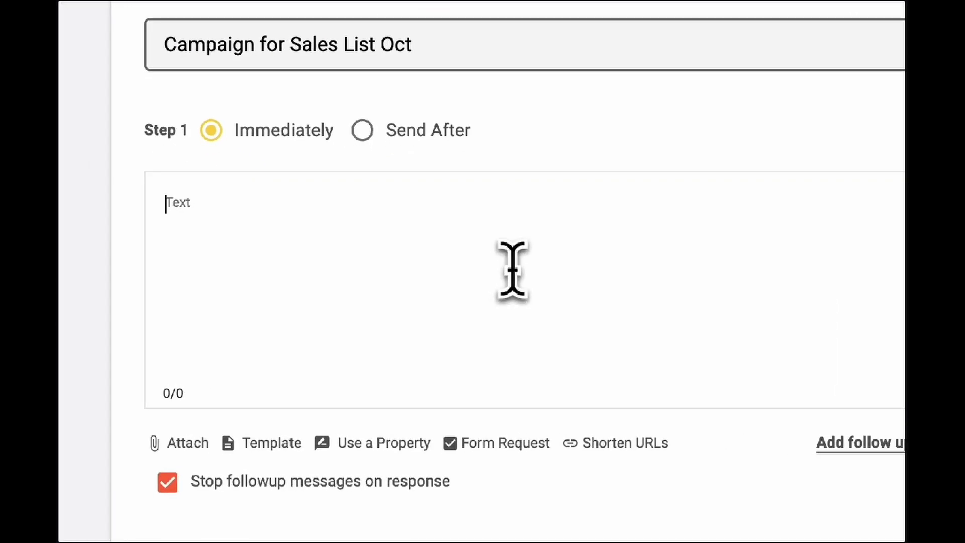
scroll(513, 270, "down", 1)
type("Hey")
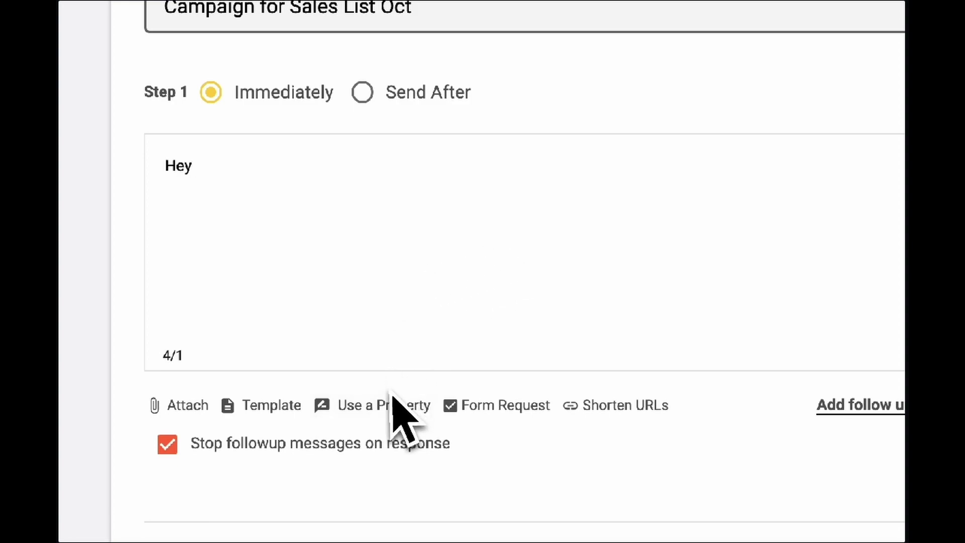
left_click(384, 405)
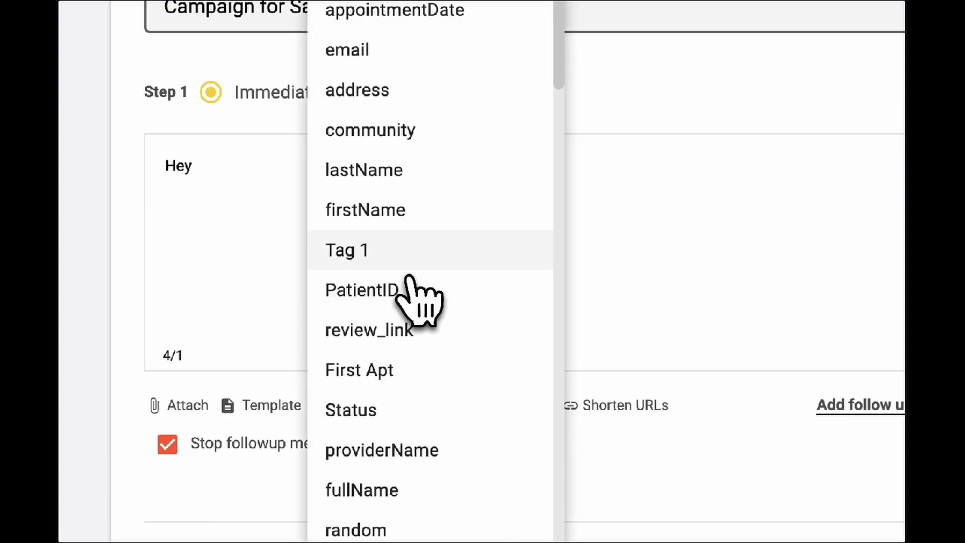
scroll(424, 285, "down", 5)
scroll(424, 285, "up", 5)
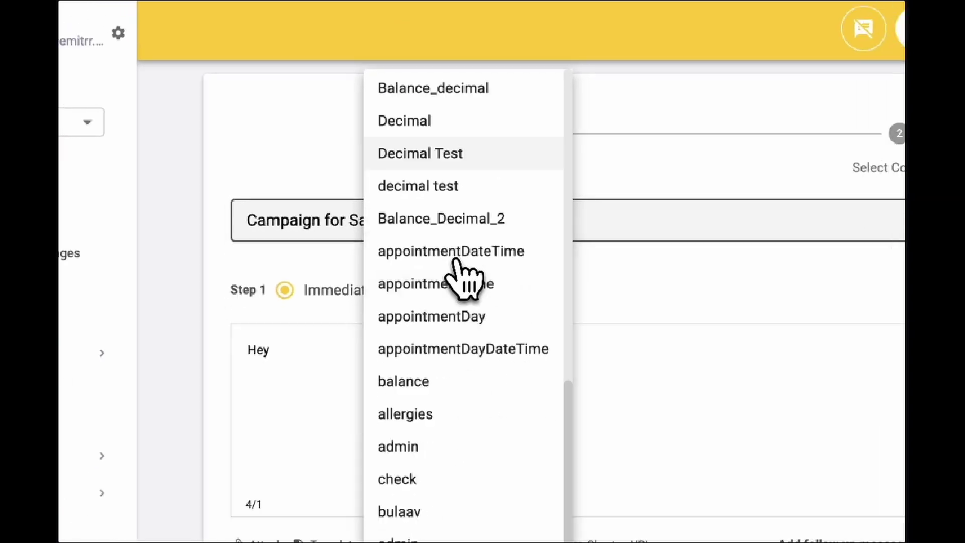
scroll(424, 285, "down", 2)
scroll(419, 253, "up", 4)
scroll(419, 252, "up", 4)
scroll(419, 252, "up", 3)
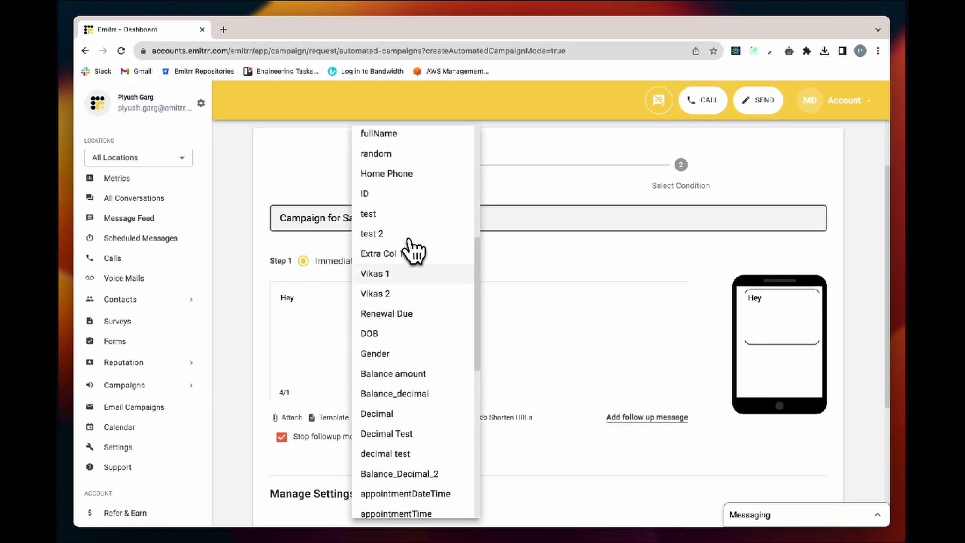
scroll(414, 250, "up", 2)
scroll(414, 250, "up", 1)
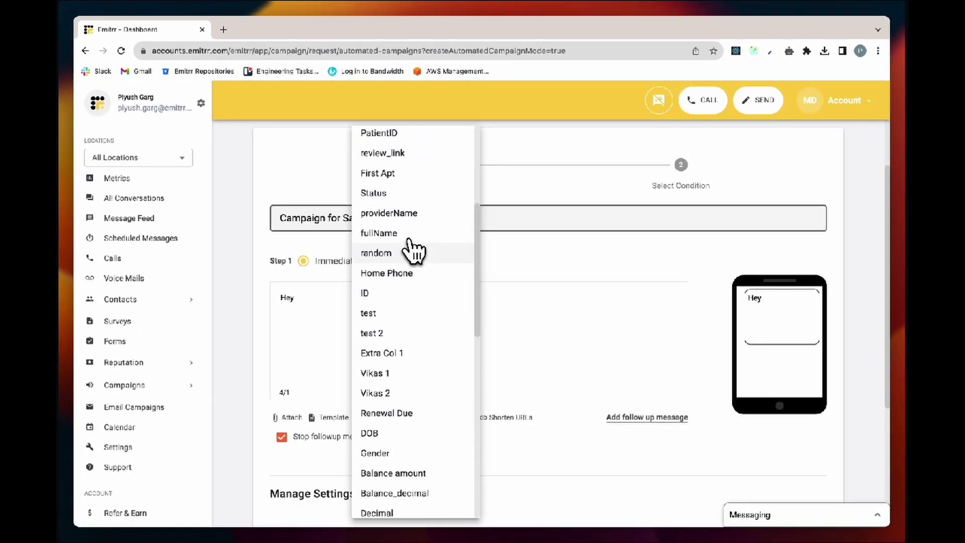
scroll(414, 251, "down", 4)
scroll(413, 250, "down", 4)
scroll(413, 250, "up", 4)
scroll(414, 250, "up", 4)
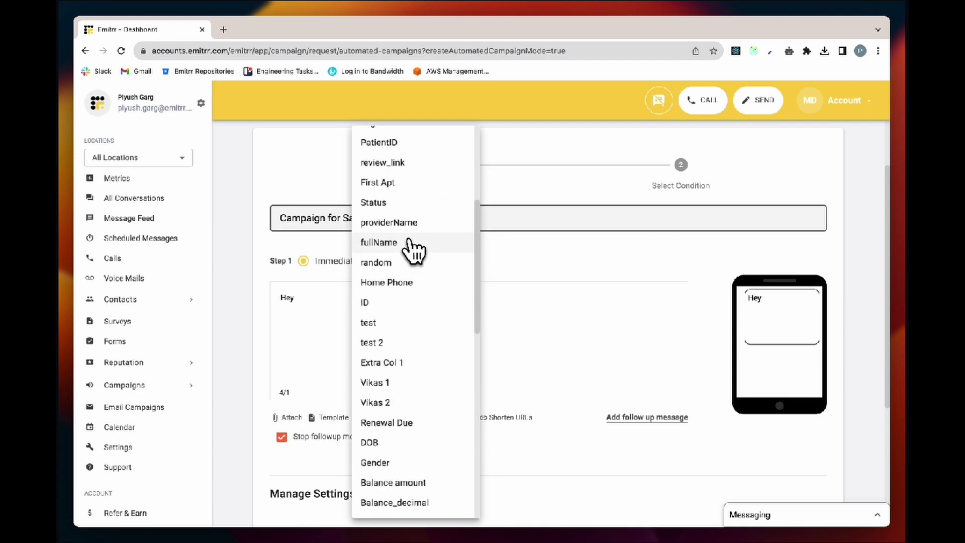
scroll(414, 250, "up", 4)
scroll(414, 251, "up", 2)
scroll(413, 250, "up", 4)
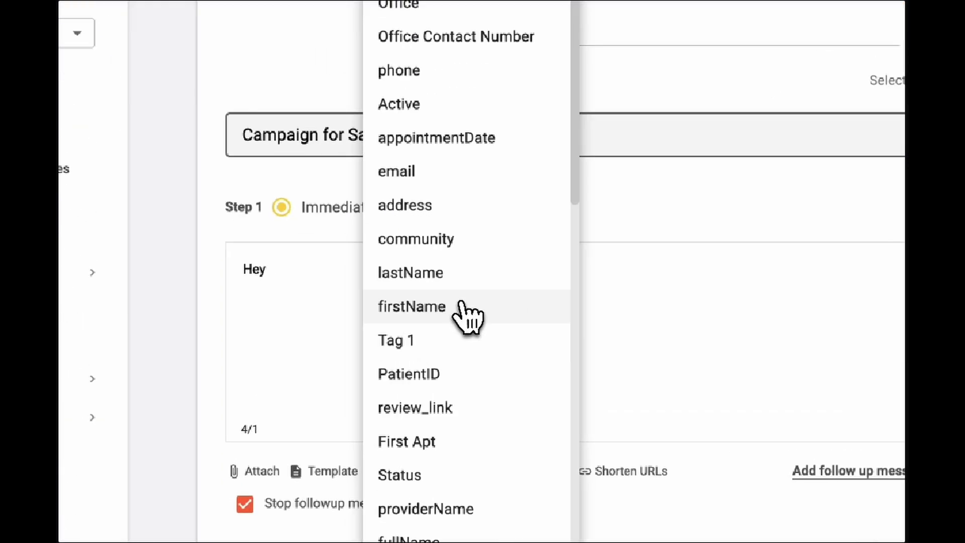
left_click(422, 318)
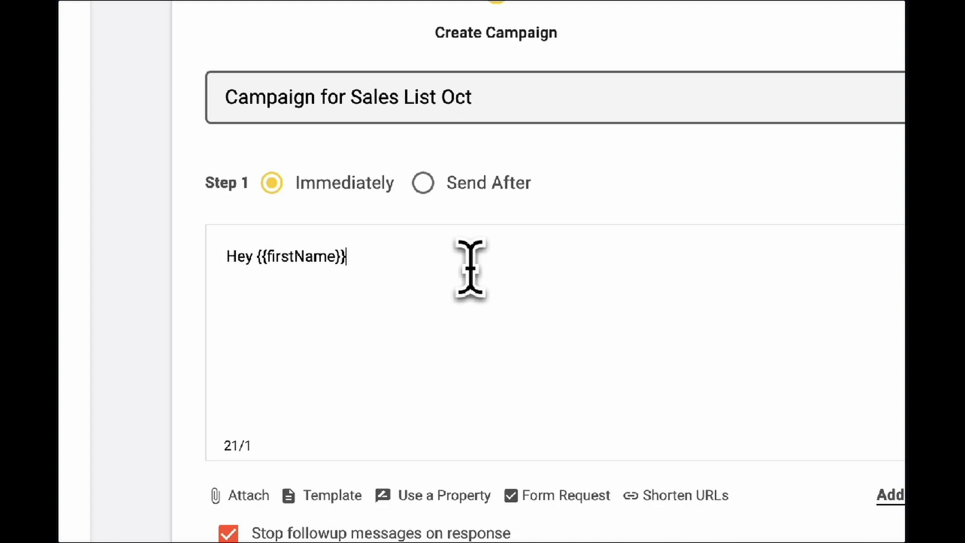
type(",")
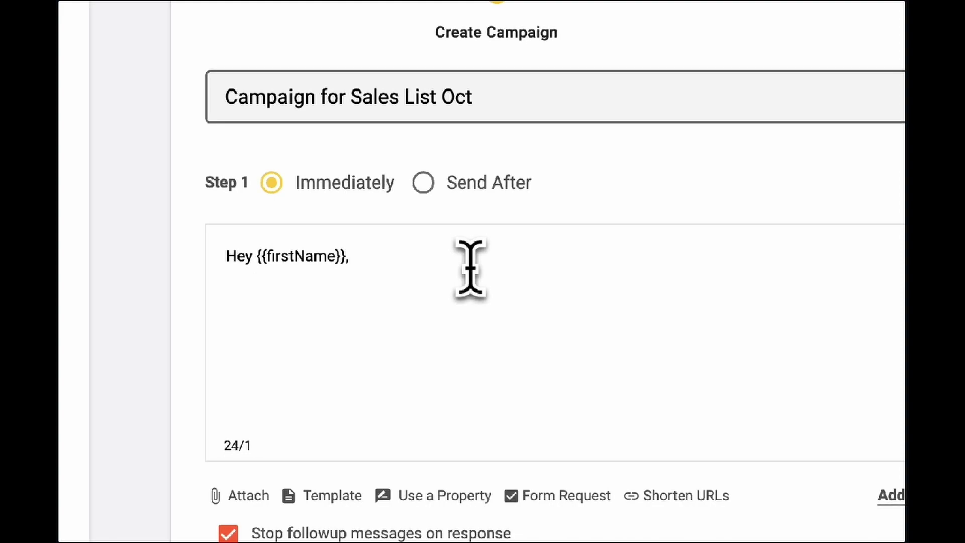
key("Return")
type("This is message 1, We have an offer going on.")
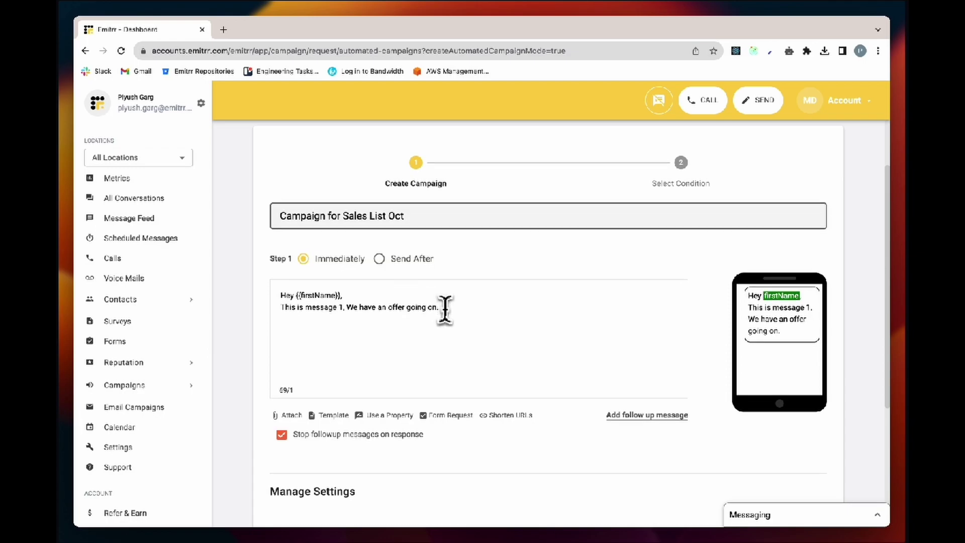
scroll(449, 312, "down", 3)
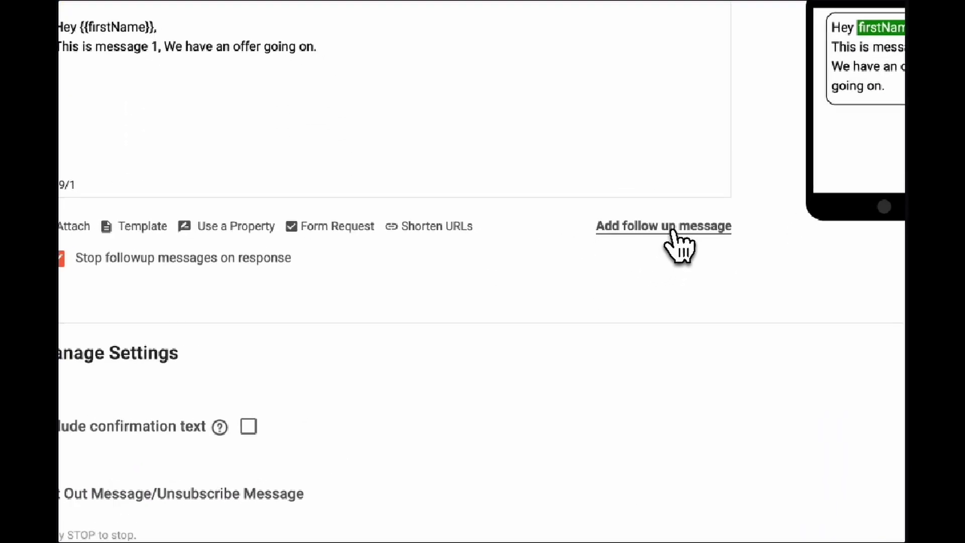
Add a follow-up message sent after 1 minute, then continue to trigger selection.
left_click(663, 225)
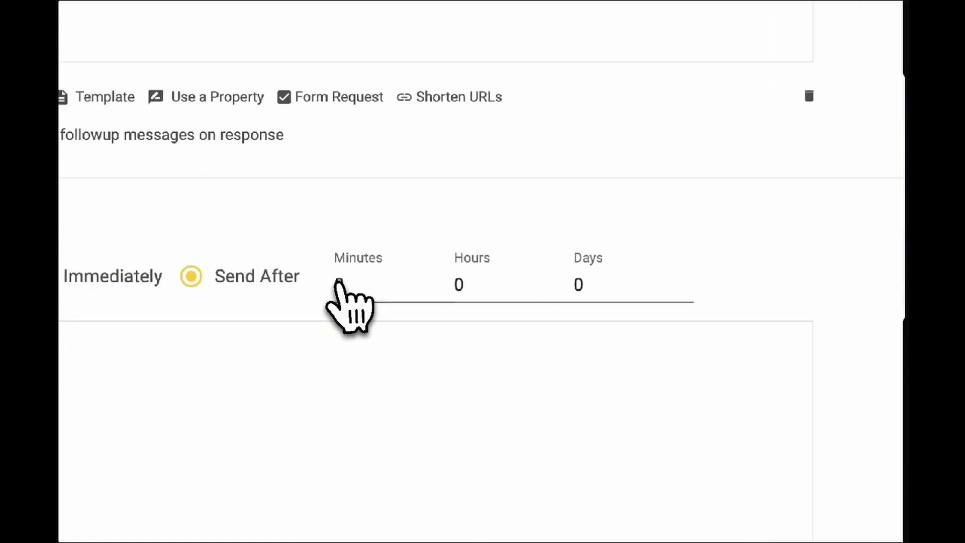
left_click(272, 162)
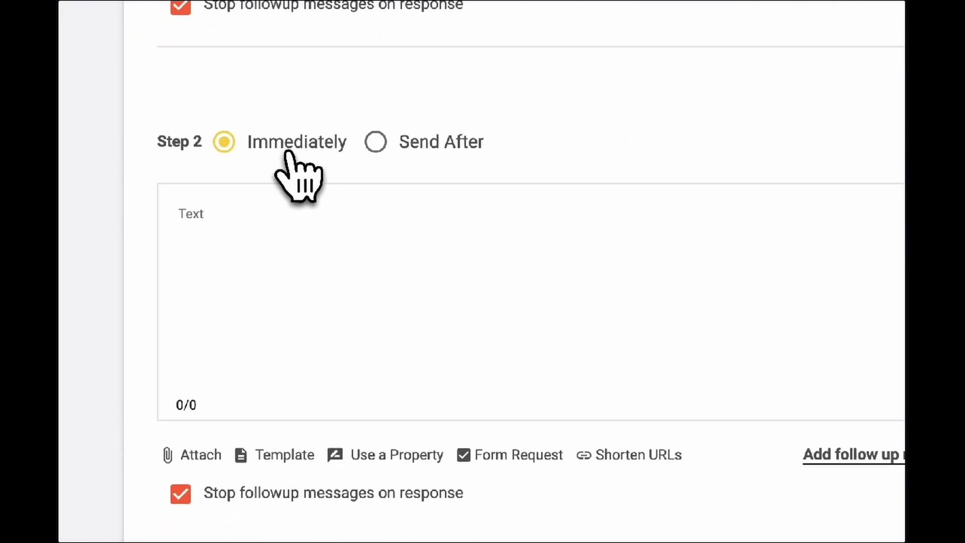
left_click(376, 142)
left_click(539, 153)
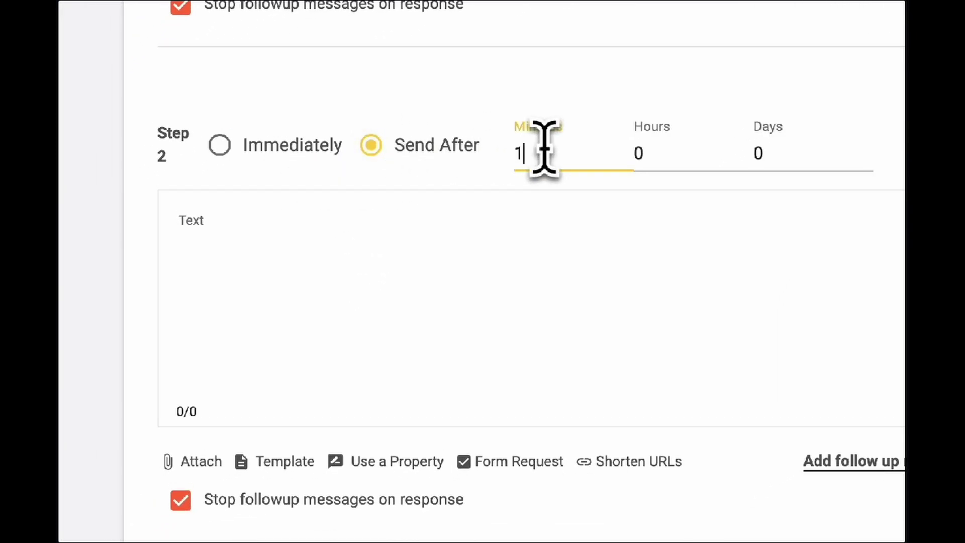
left_click(427, 264)
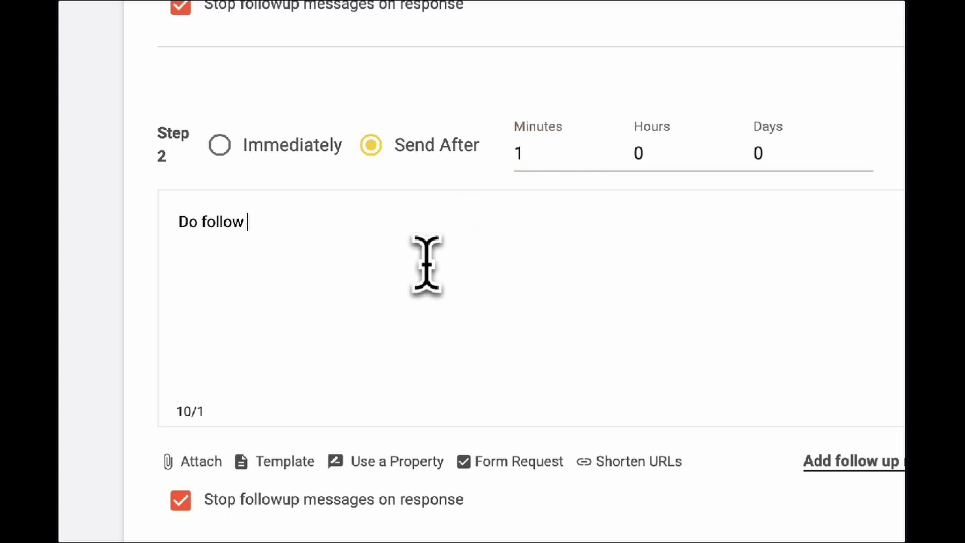
scroll(427, 263, "down", 10)
left_click(616, 438)
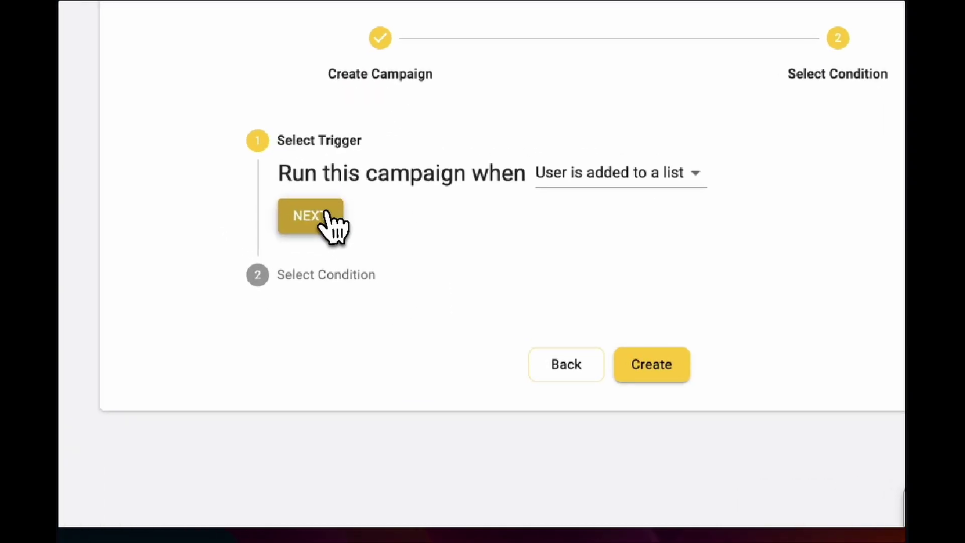
Confirm the list trigger, set its condition to the Sale Oct list, and create the campaign.
left_click(376, 345)
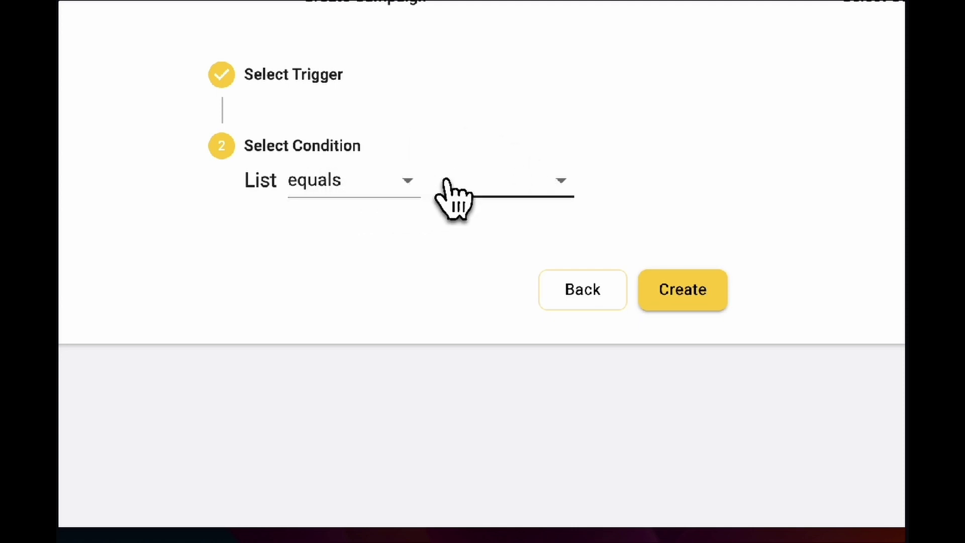
left_click(498, 185)
scroll(542, 196, "down", 5)
scroll(543, 196, "down", 5)
scroll(550, 227, "down", 5)
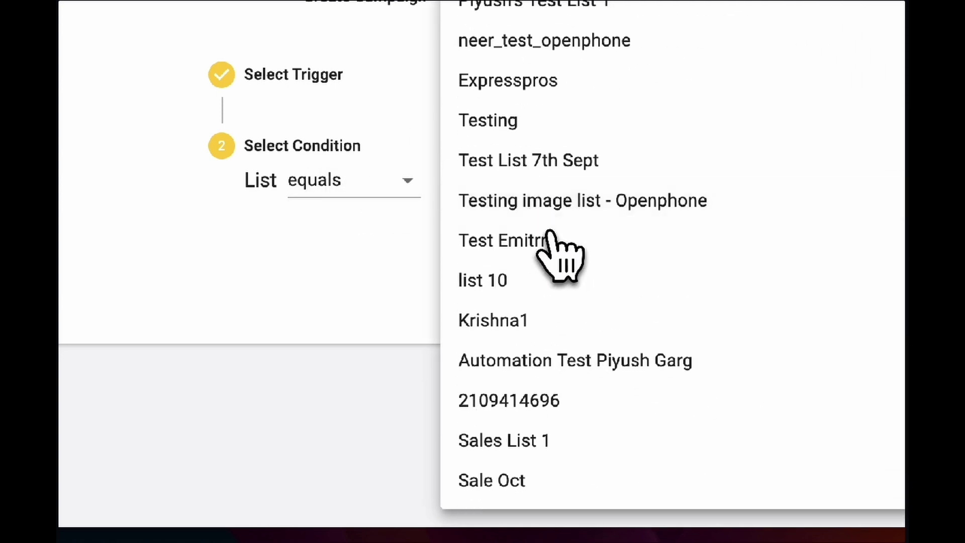
left_click(558, 482)
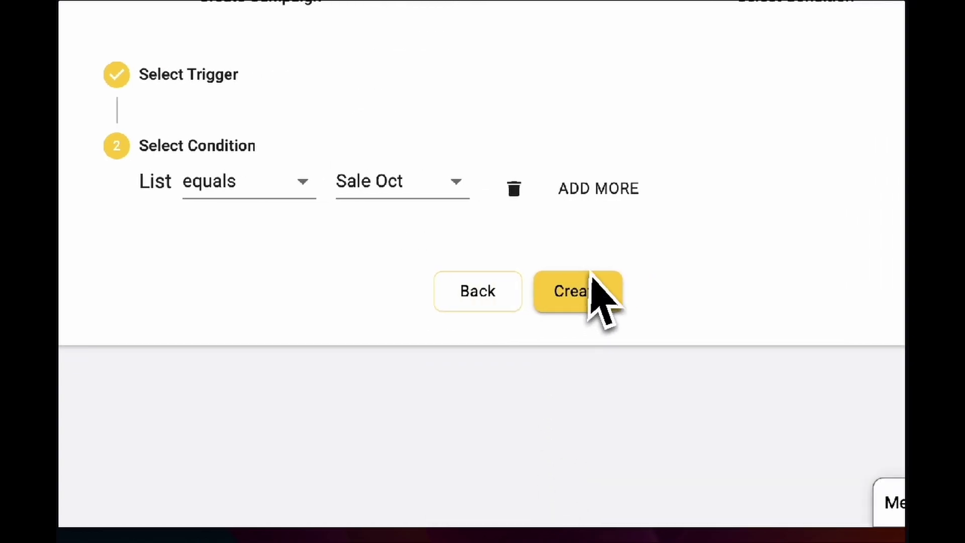
left_click(581, 291)
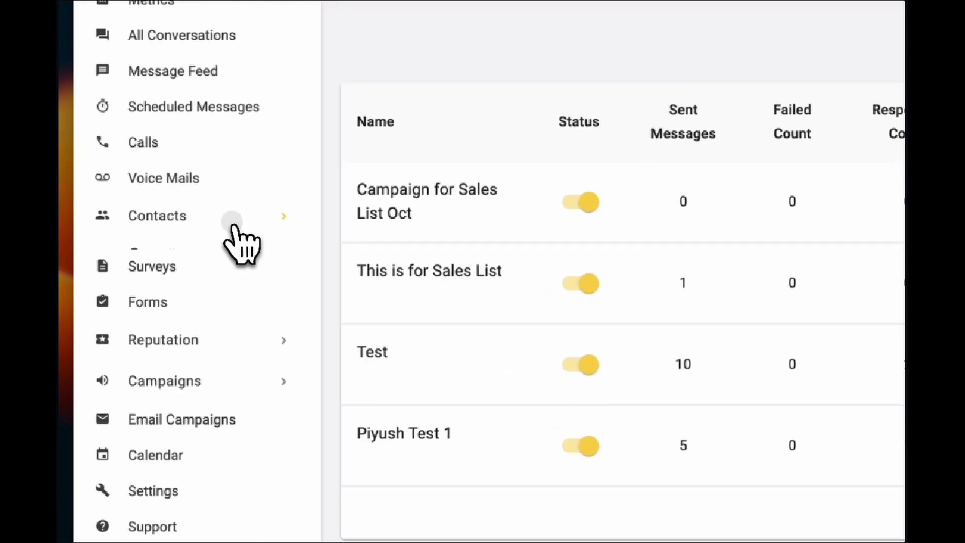
Open the Sale Oct list under Contacts > Lists and start adding contacts from its menu.
left_click(120, 299)
left_click(124, 341)
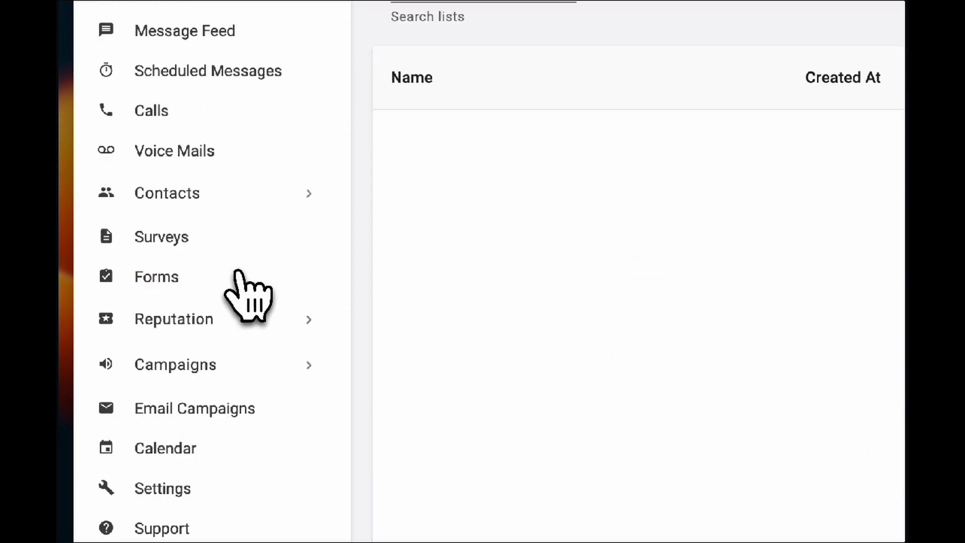
scroll(603, 279, "down", 3)
left_click(592, 308)
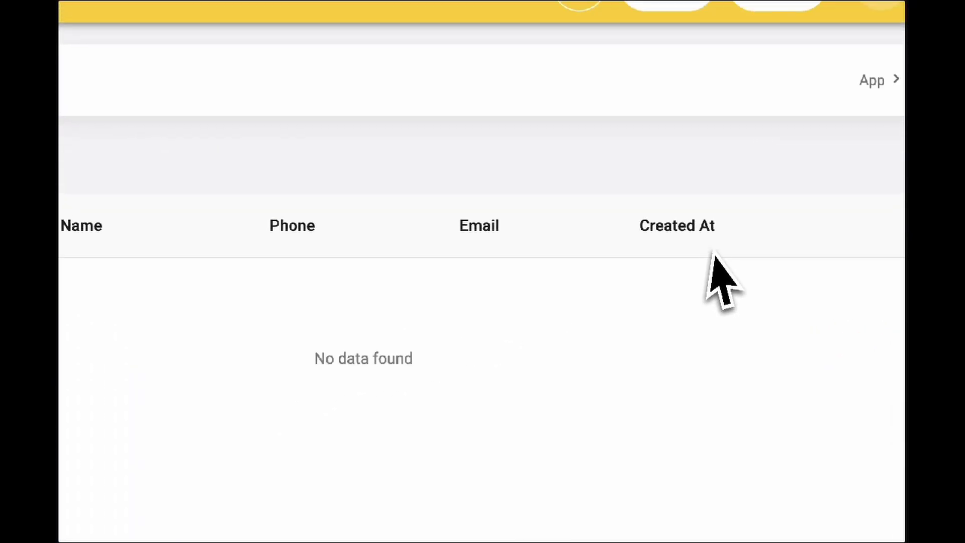
left_click(850, 249)
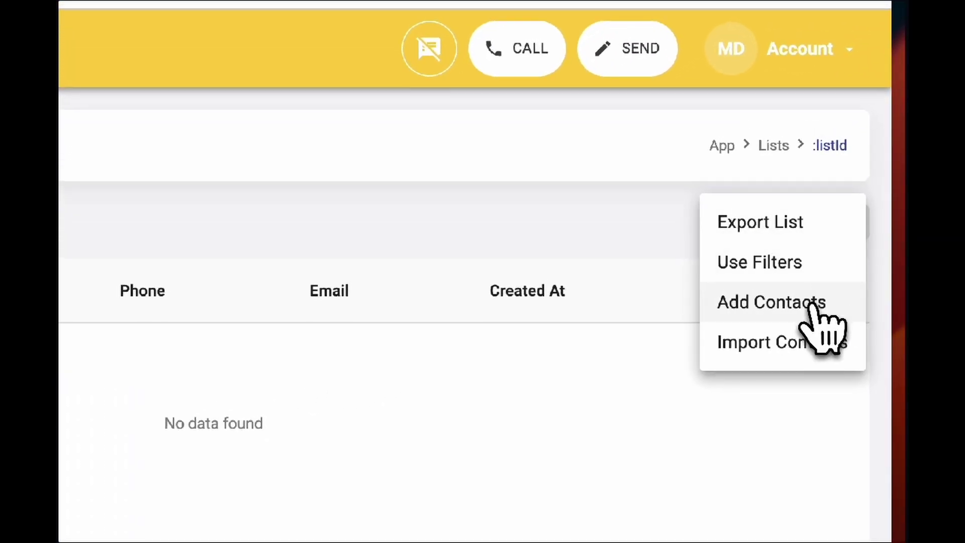
left_click(810, 302)
type("piyush")
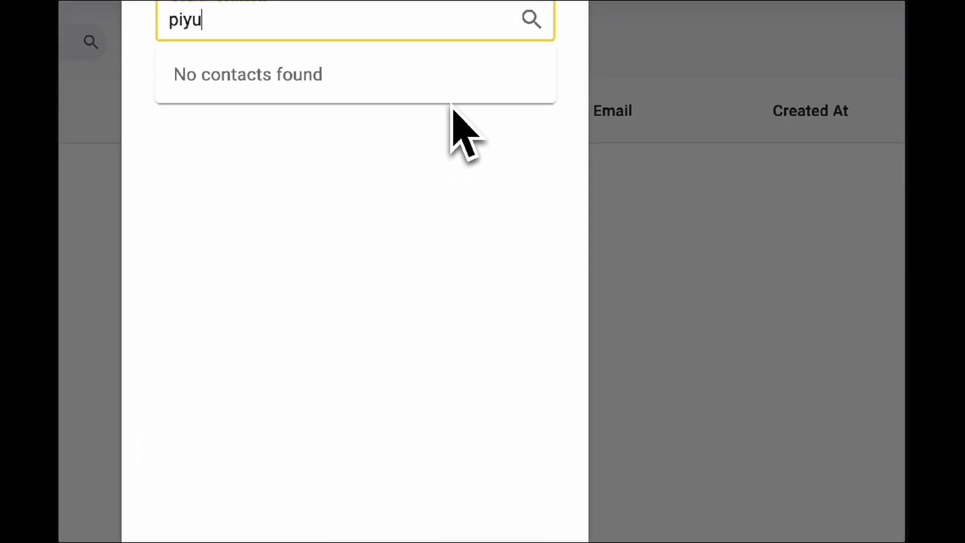